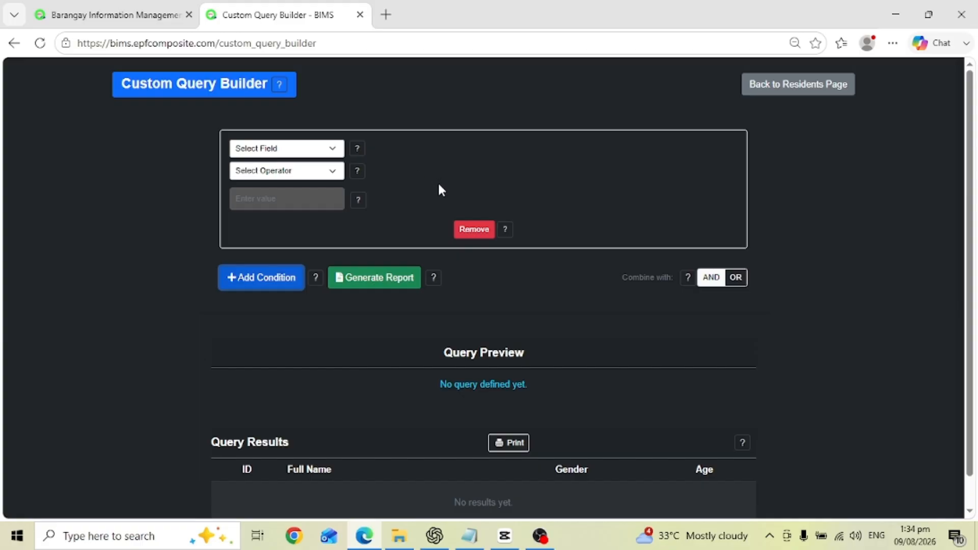
Step: Examine the available fields, operators and value entry of the blank query condition
{"action": "left_click", "coordinate": [335, 150]}
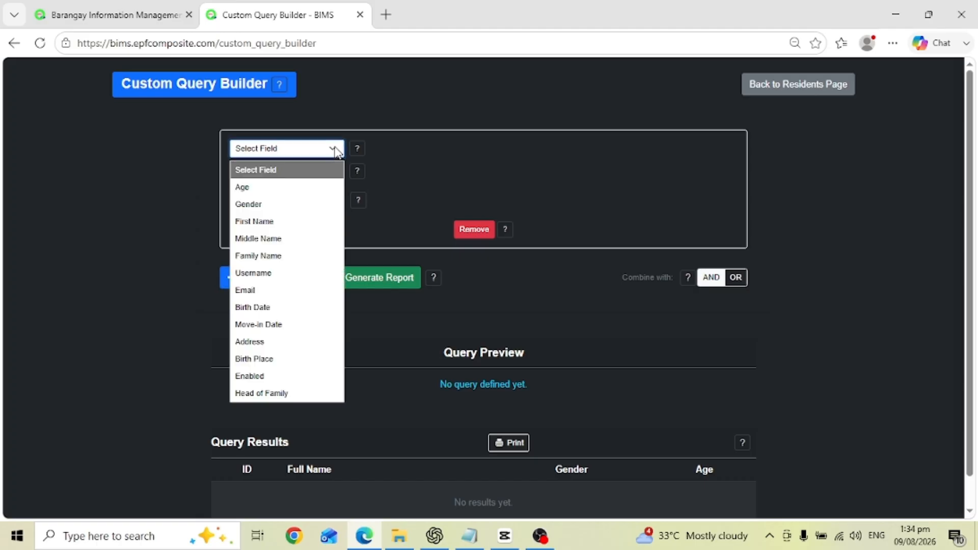
{"action": "left_click", "coordinate": [431, 182]}
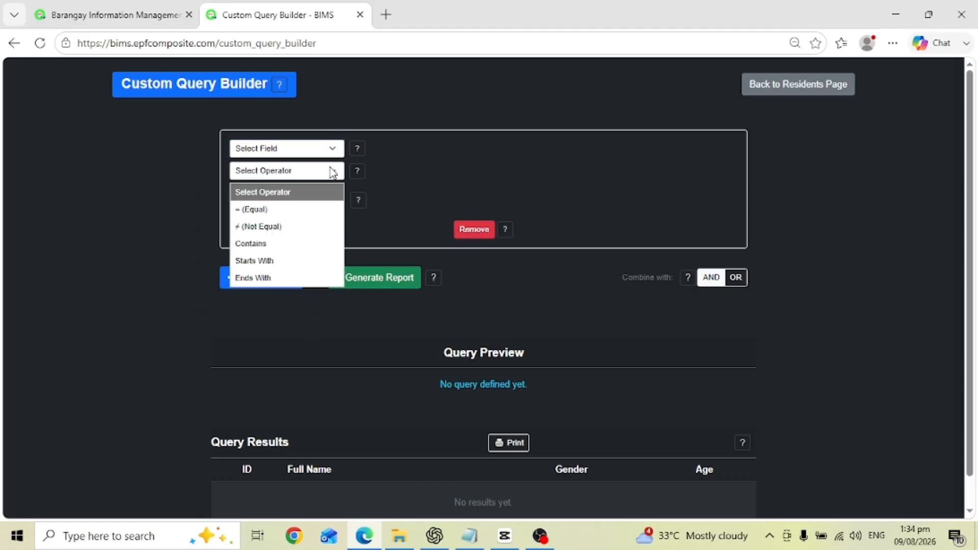
{"action": "left_click", "coordinate": [332, 170]}
{"action": "left_click", "coordinate": [460, 187]}
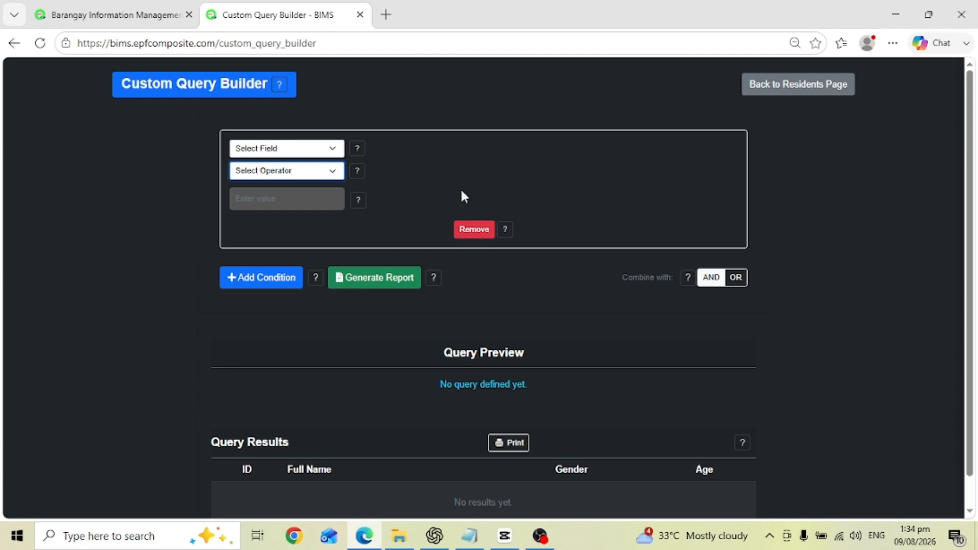
{"action": "left_click", "coordinate": [341, 201]}
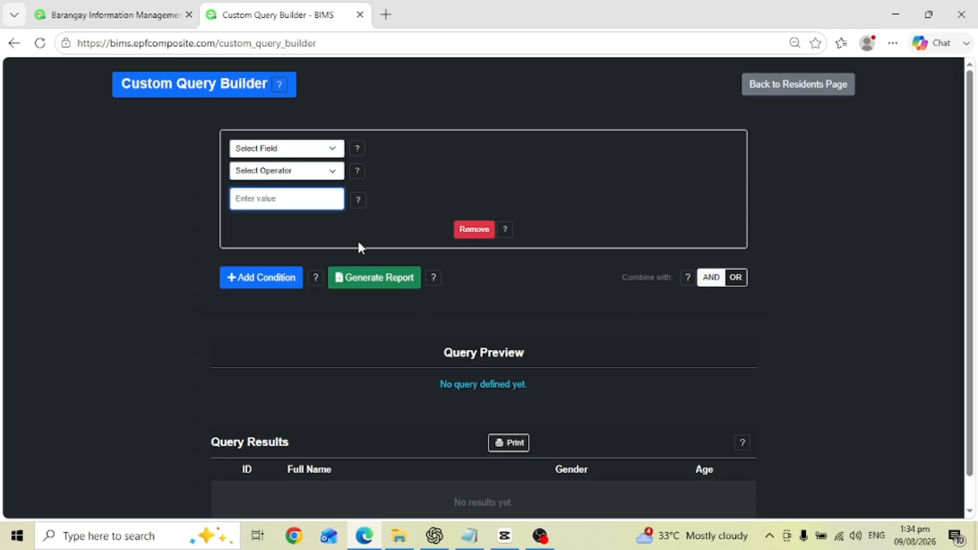
{"action": "left_click", "coordinate": [324, 149]}
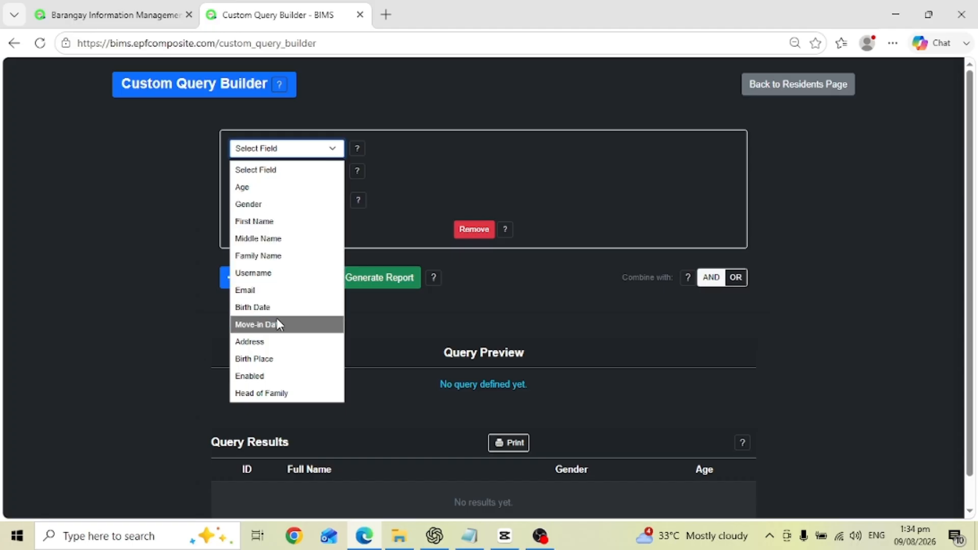
{"action": "left_click", "coordinate": [585, 167]}
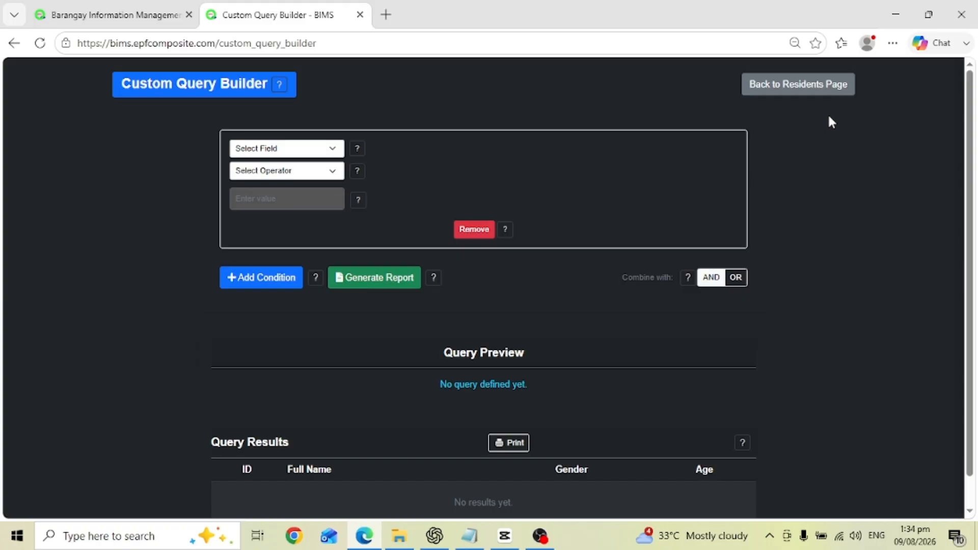
Step: Reopen the Custom Query Builder from the Barangay Residents page and add a condition for Age ≤ (Less Or Equal) 50
{"action": "left_click", "coordinate": [789, 87]}
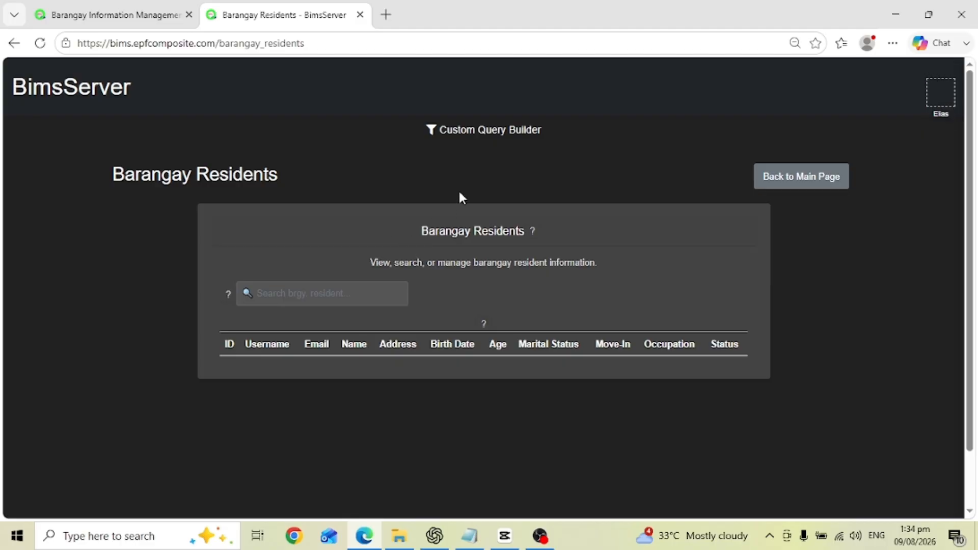
{"action": "left_click", "coordinate": [449, 138]}
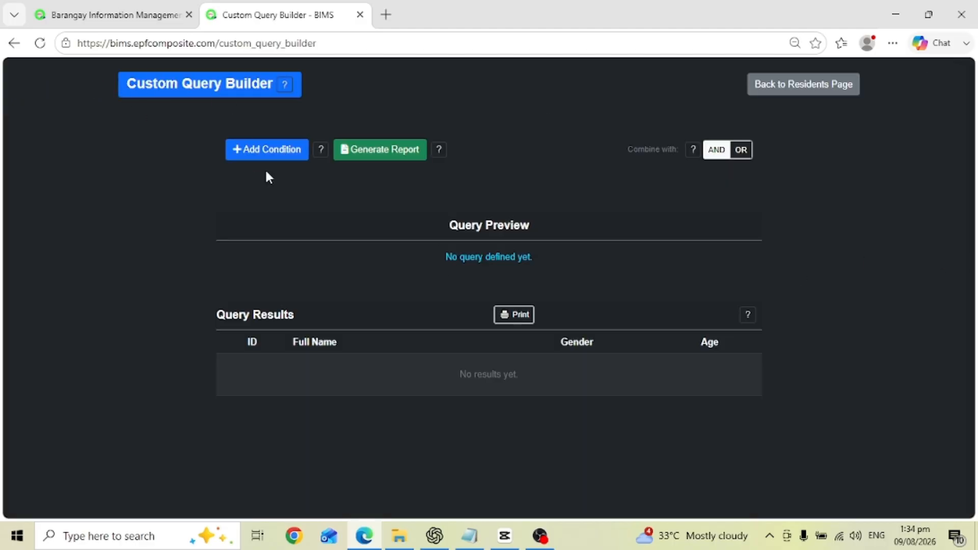
{"action": "left_click", "coordinate": [271, 158]}
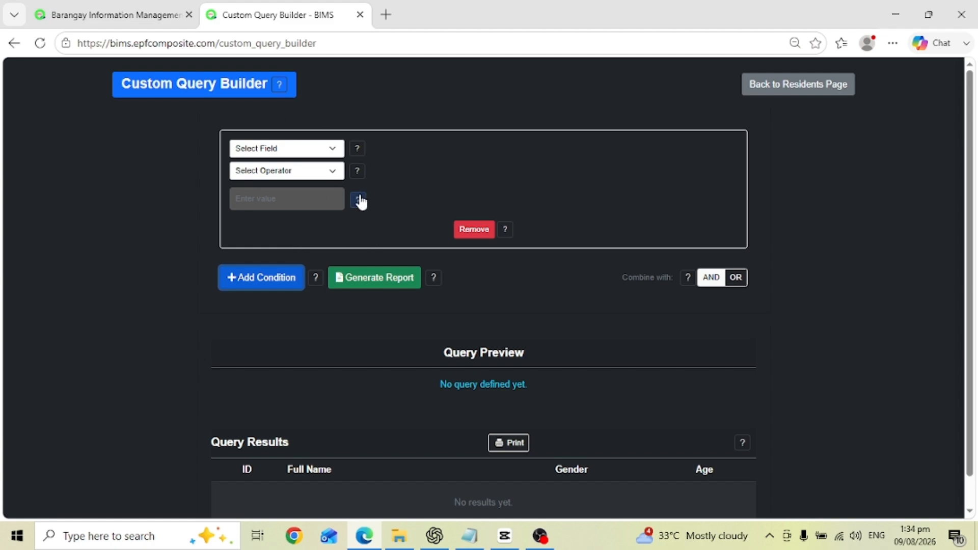
{"action": "left_click", "coordinate": [333, 152]}
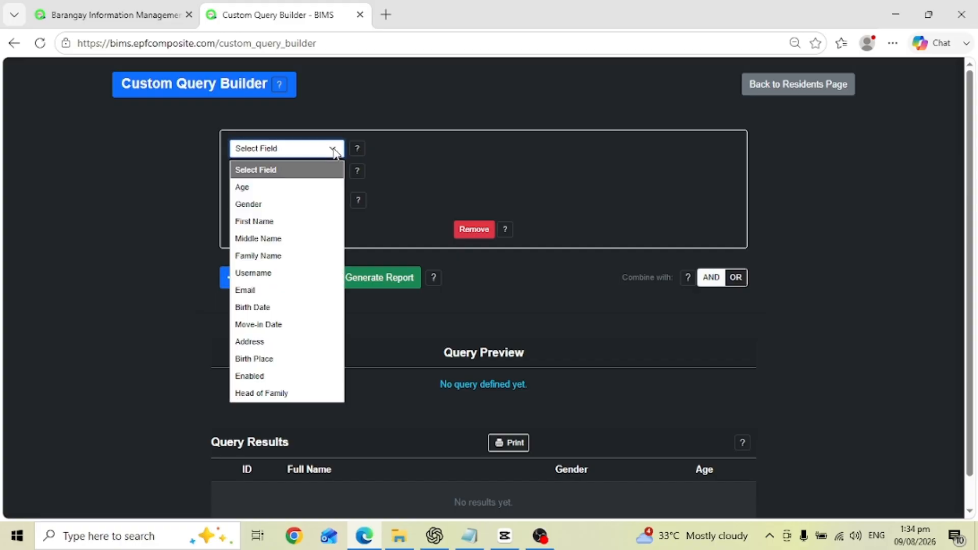
{"action": "left_click", "coordinate": [303, 191]}
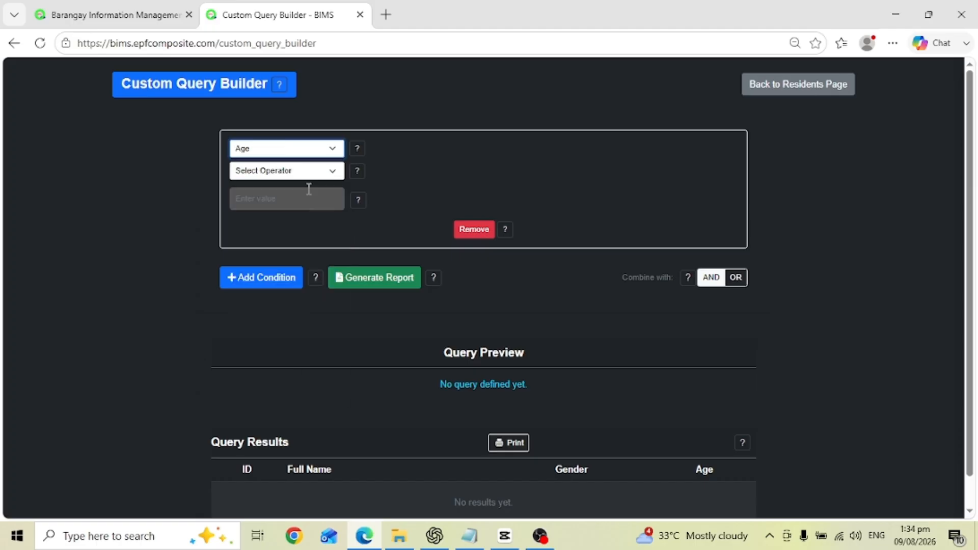
{"action": "left_click", "coordinate": [333, 175]}
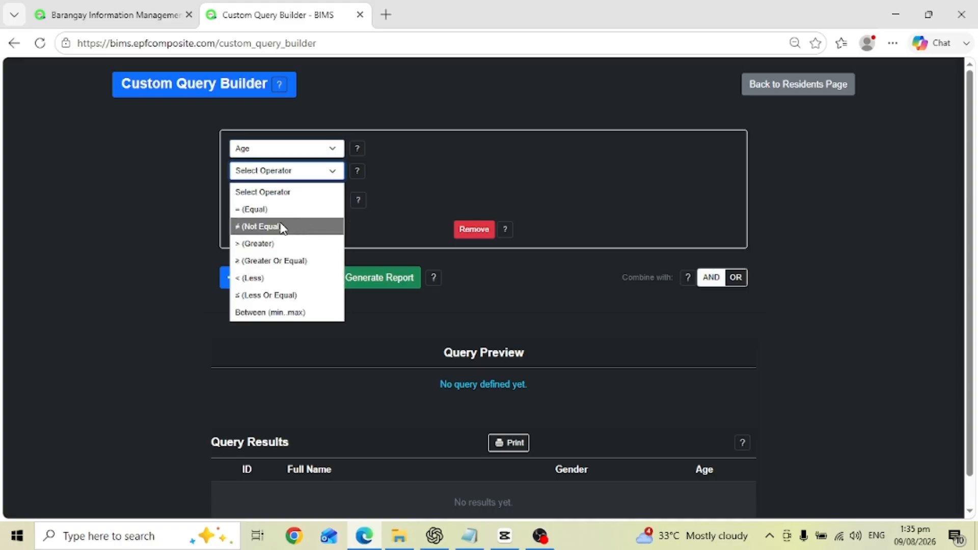
{"action": "left_click", "coordinate": [271, 297]}
{"action": "left_click", "coordinate": [289, 199]}
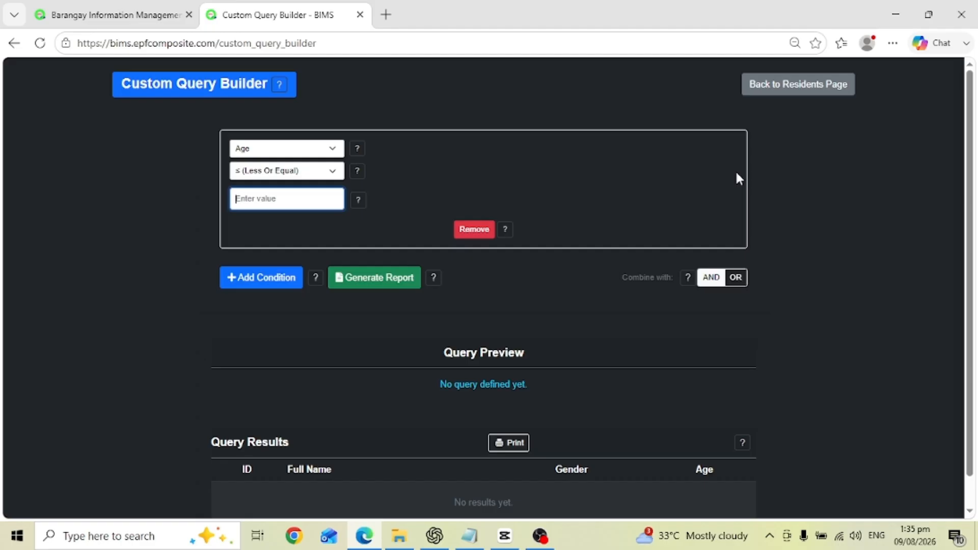
{"action": "type", "text": "50"}
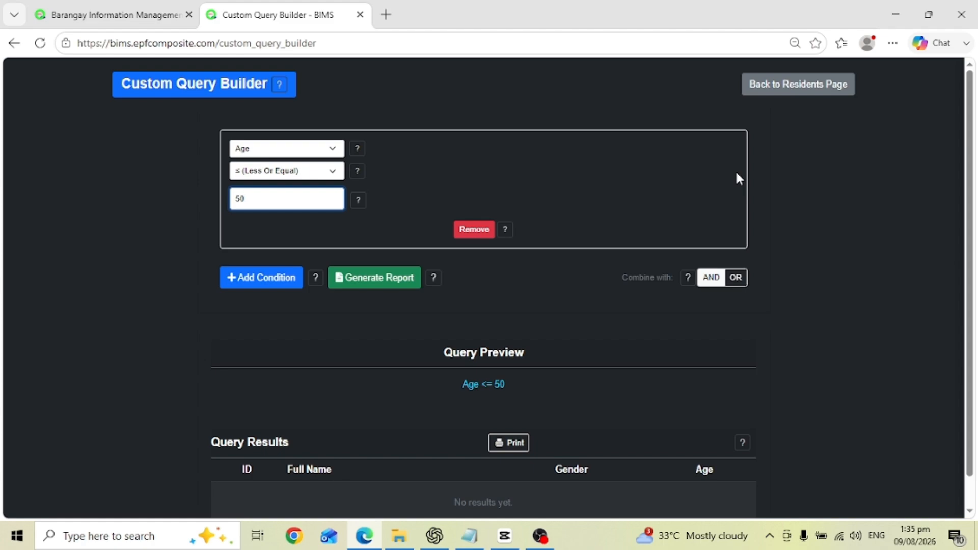
Step: Add a second condition for Age ≥ (Greater Or Equal) 10
{"action": "left_click", "coordinate": [283, 286]}
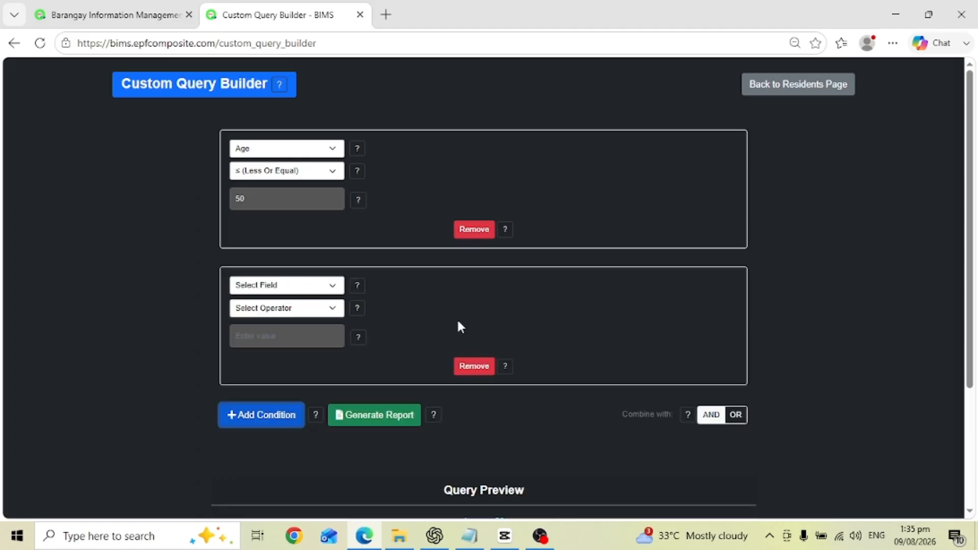
{"action": "left_click", "coordinate": [299, 288]}
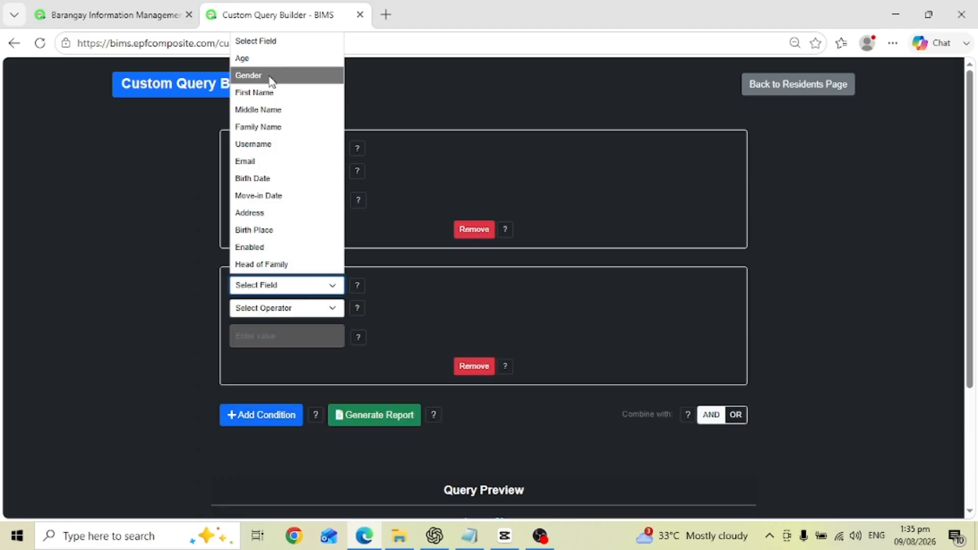
{"action": "left_click", "coordinate": [270, 59]}
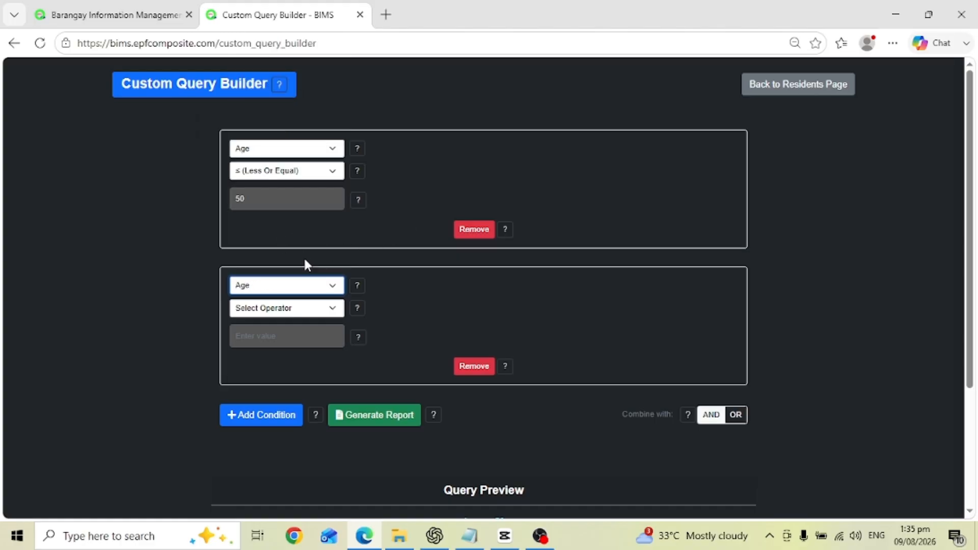
{"action": "left_click", "coordinate": [328, 309]}
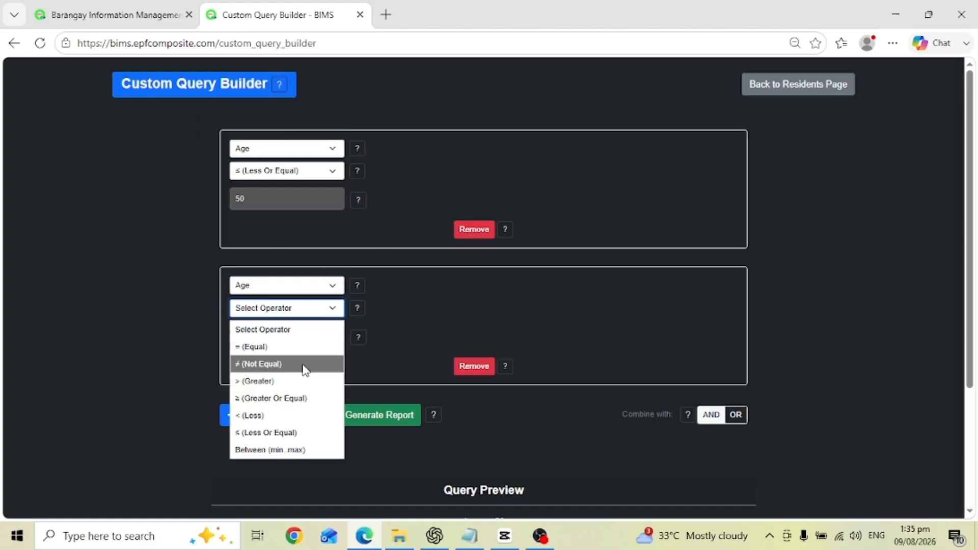
{"action": "left_click", "coordinate": [260, 402]}
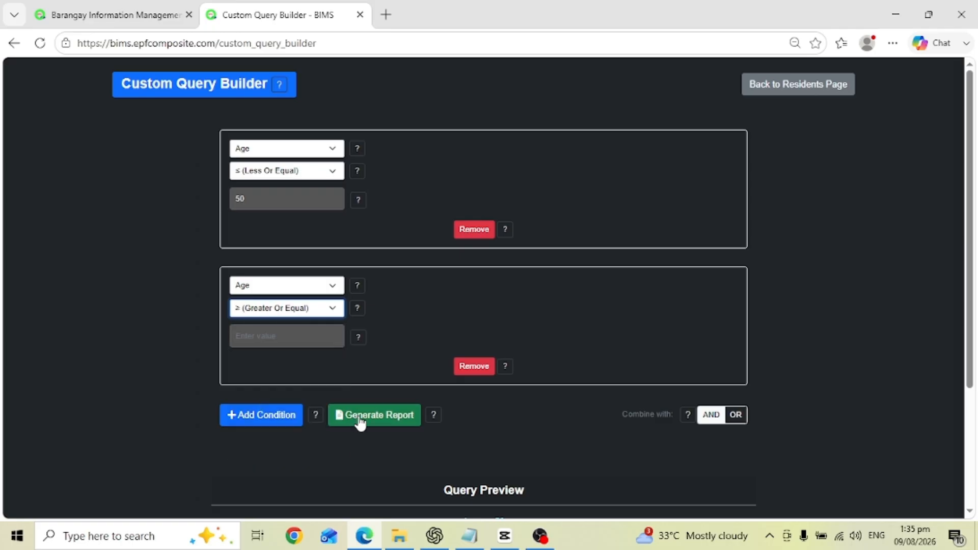
{"action": "left_click", "coordinate": [300, 339]}
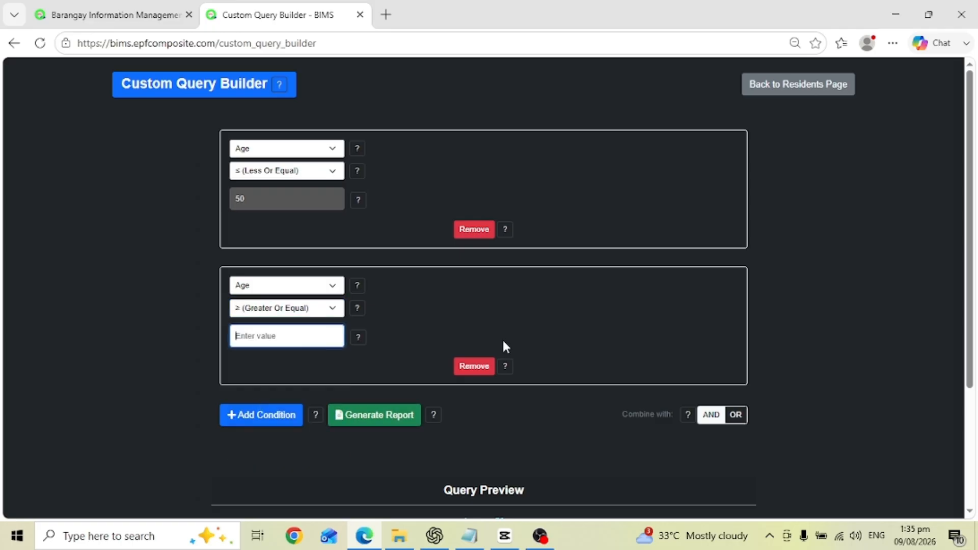
{"action": "type", "text": "10"}
Step: Review the combined age conditions in the Query Preview and generate the report
{"action": "scroll", "coordinate": [663, 398], "scroll_direction": "down", "scroll_amount": 3}
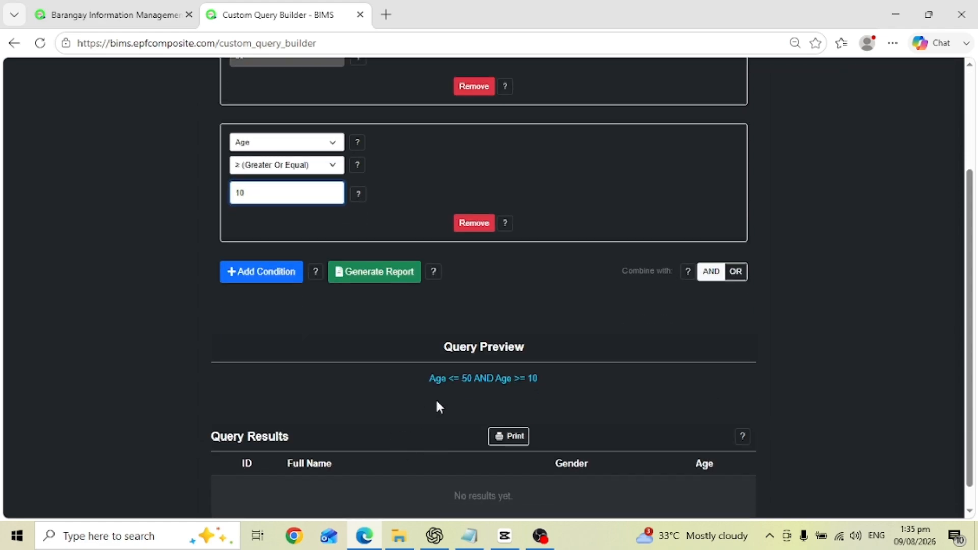
{"action": "scroll", "coordinate": [594, 263], "scroll_direction": "up", "scroll_amount": 2}
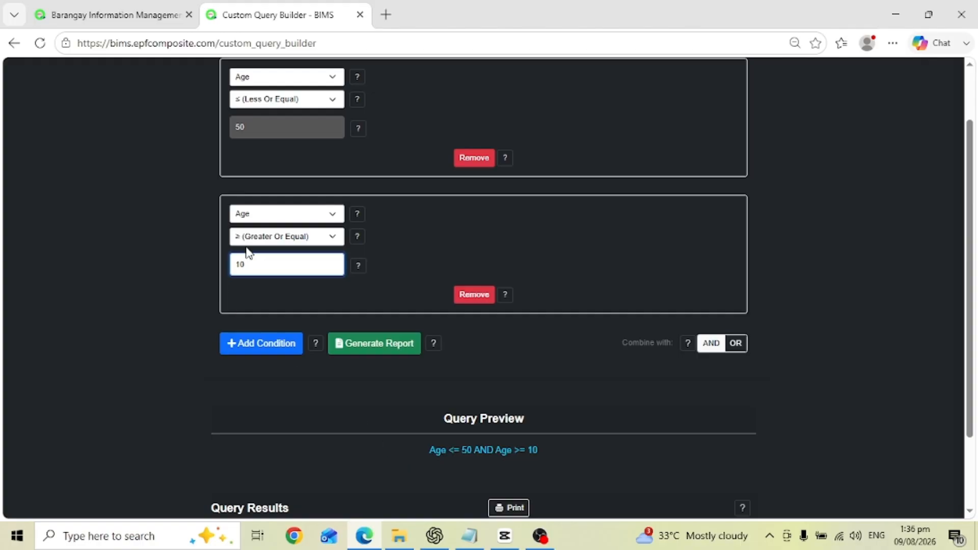
{"action": "left_click_drag", "start_coordinate": [428, 449], "coordinate": [543, 453]}
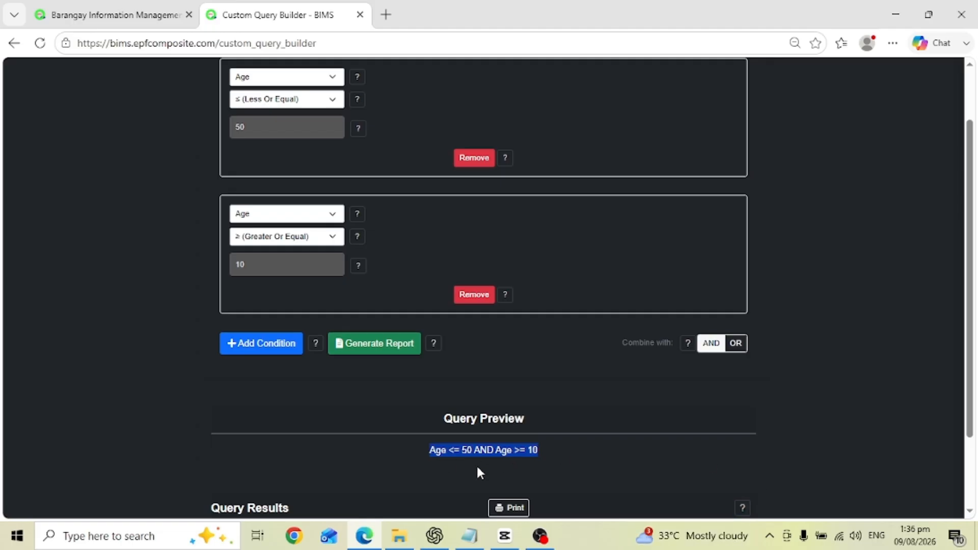
{"action": "scroll", "coordinate": [673, 454], "scroll_direction": "down", "scroll_amount": 1}
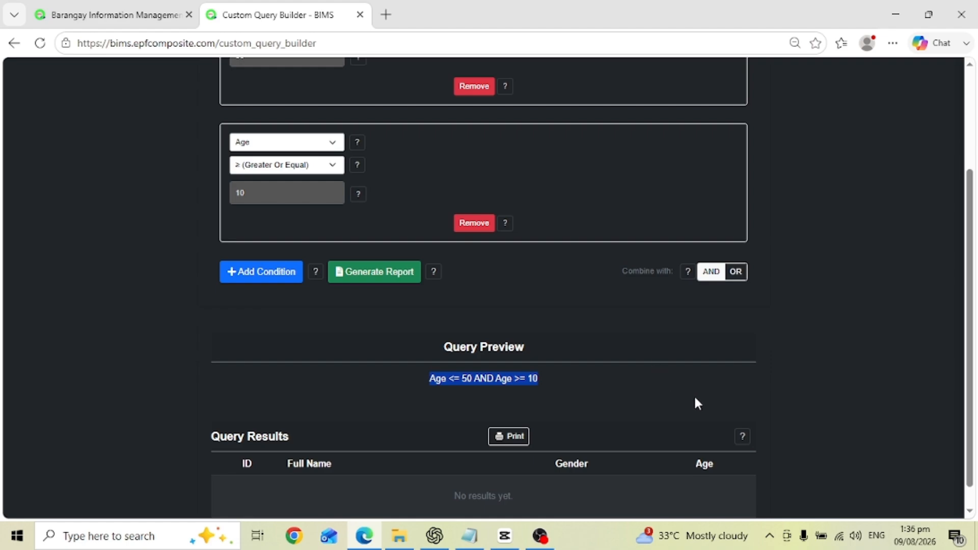
{"action": "scroll", "coordinate": [698, 404], "scroll_direction": "down", "scroll_amount": 1}
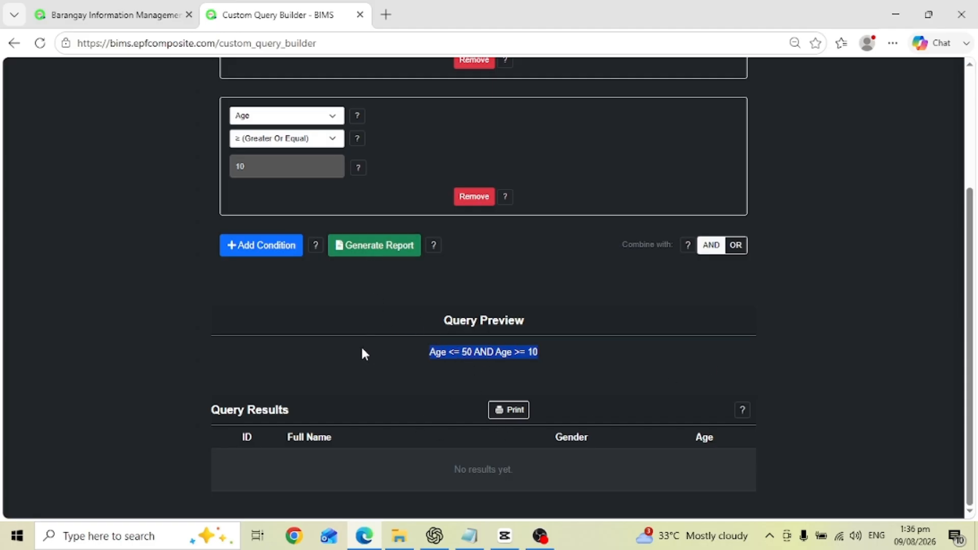
{"action": "left_click", "coordinate": [383, 249]}
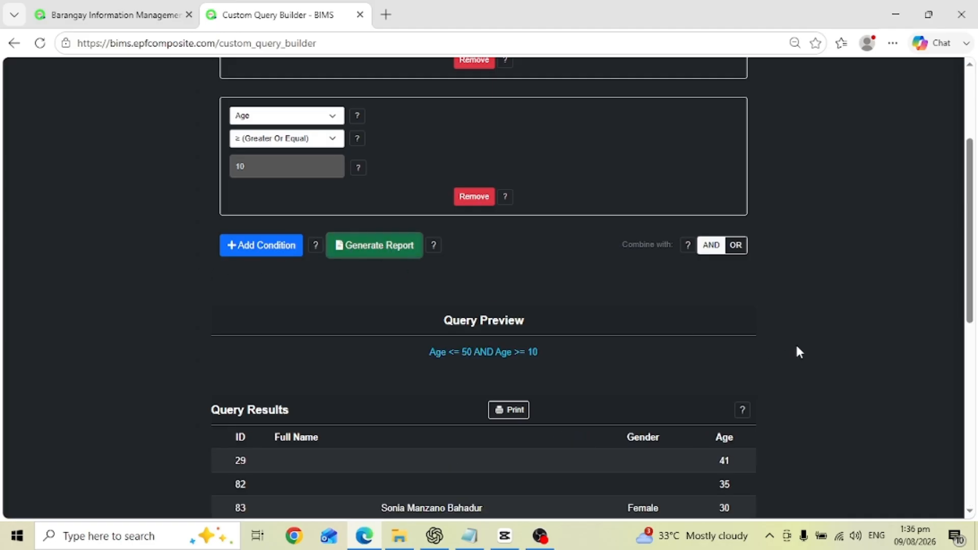
Step: Examine the Query Results table for the residents who match the age conditions
{"action": "scroll", "coordinate": [878, 351], "scroll_direction": "down", "scroll_amount": 5}
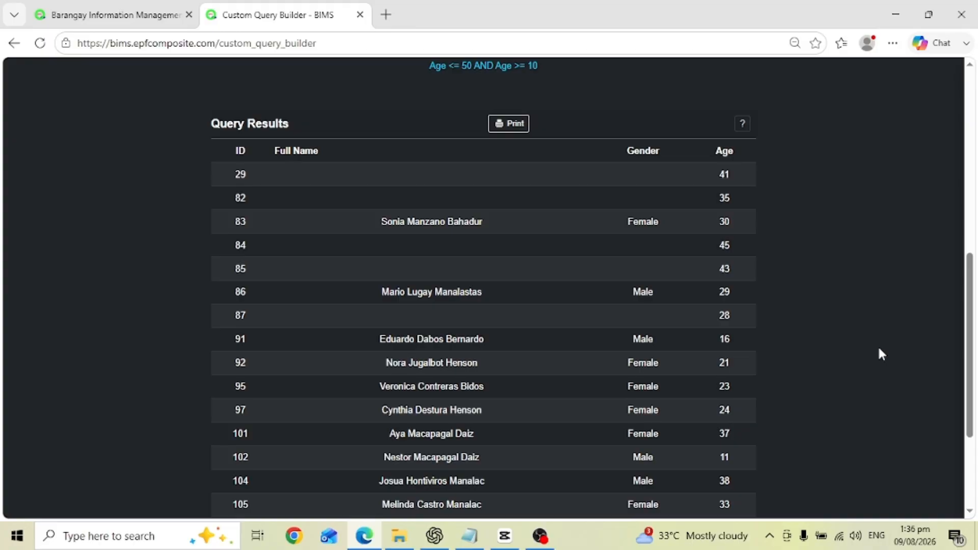
{"action": "scroll", "coordinate": [881, 353], "scroll_direction": "down", "scroll_amount": 5}
{"action": "scroll", "coordinate": [882, 353], "scroll_direction": "down", "scroll_amount": 1}
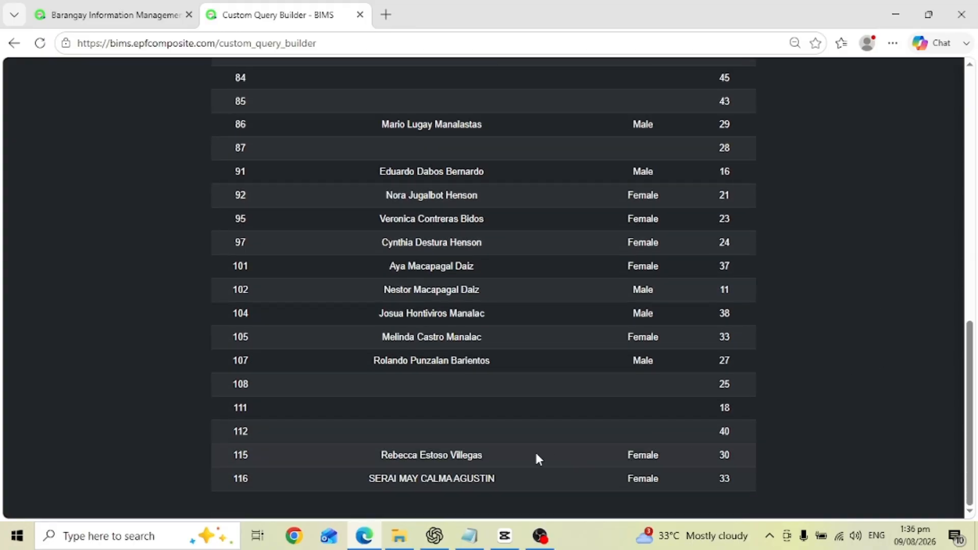
{"action": "scroll", "coordinate": [458, 430], "scroll_direction": "up", "scroll_amount": 6}
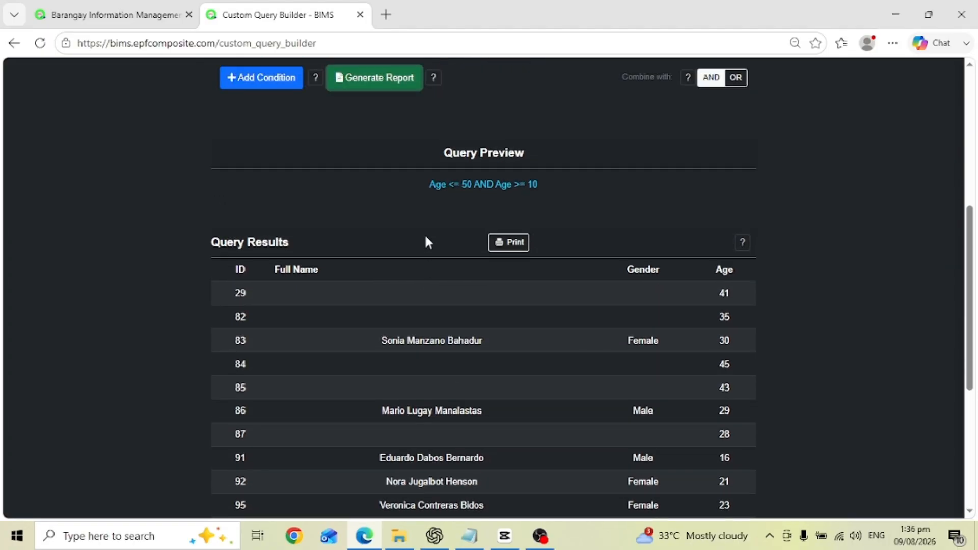
{"action": "scroll", "coordinate": [840, 301], "scroll_direction": "down", "scroll_amount": 3}
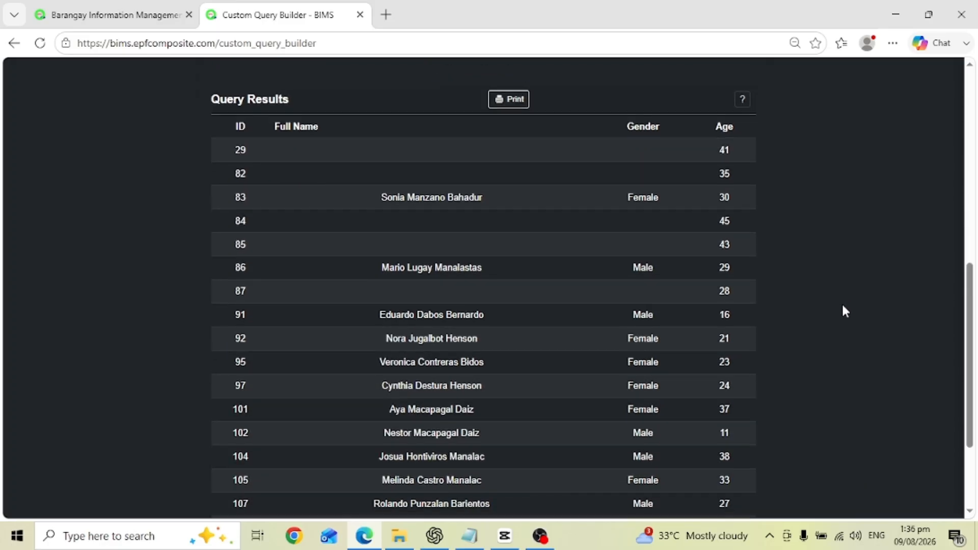
{"action": "scroll", "coordinate": [843, 312], "scroll_direction": "down", "scroll_amount": 2}
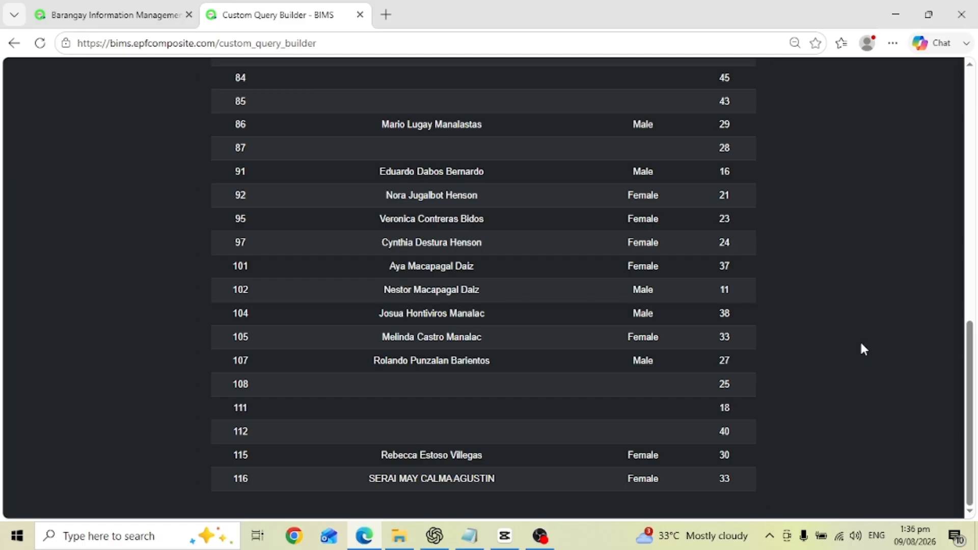
{"action": "scroll", "coordinate": [861, 348], "scroll_direction": "up", "scroll_amount": 2}
{"action": "scroll", "coordinate": [861, 348], "scroll_direction": "down", "scroll_amount": 2}
{"action": "scroll", "coordinate": [859, 343], "scroll_direction": "up", "scroll_amount": 7}
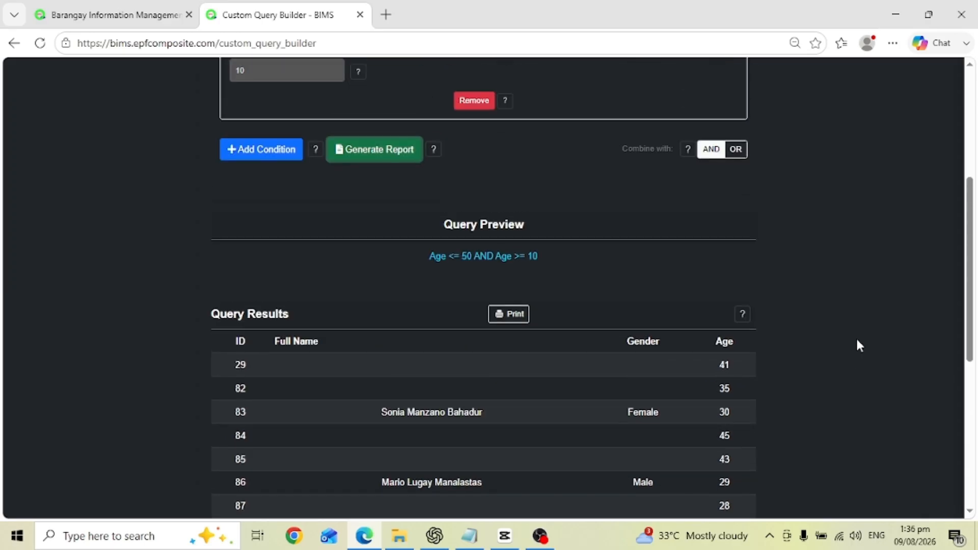
Step: Preview the printable query results report, put its window away and switch to the BIMS App portal page
{"action": "left_click", "coordinate": [513, 317]}
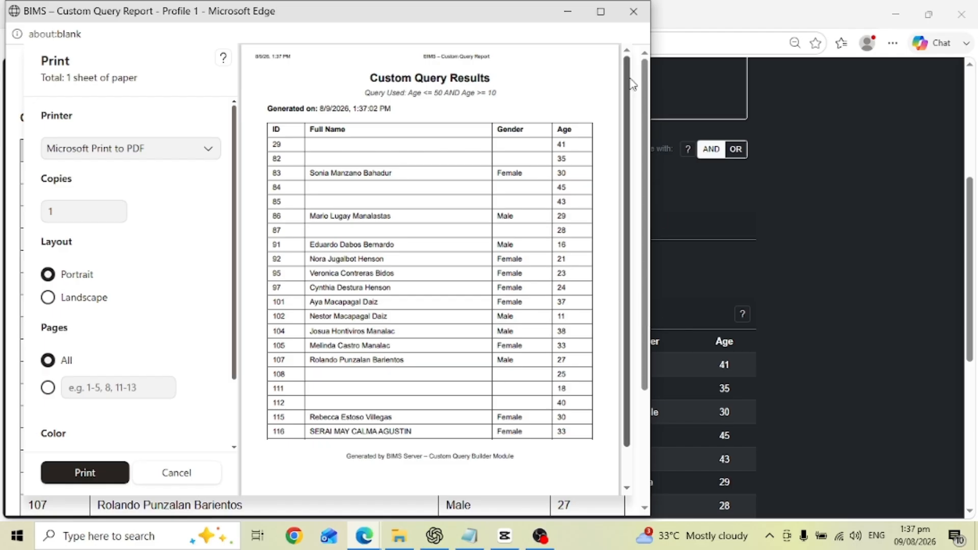
{"action": "left_click", "coordinate": [567, 12]}
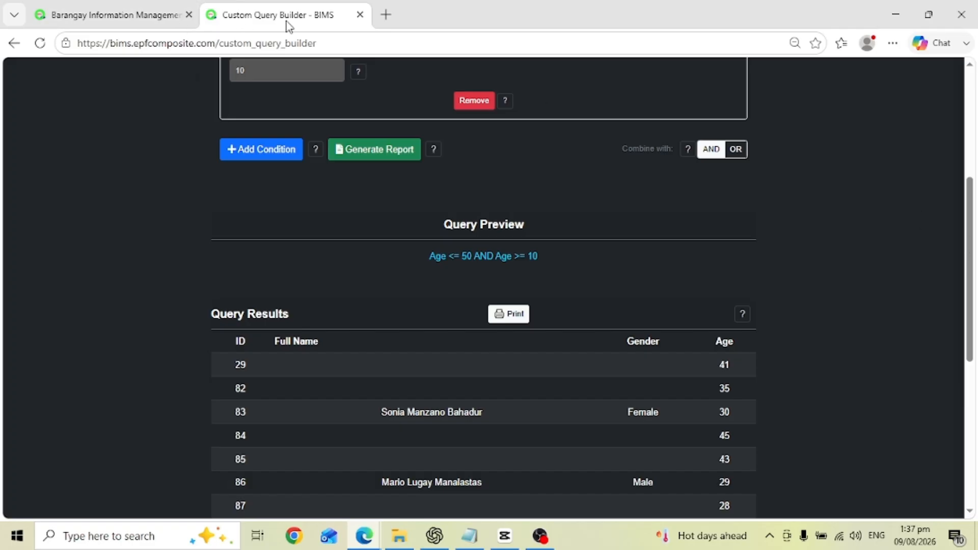
{"action": "left_click", "coordinate": [118, 16]}
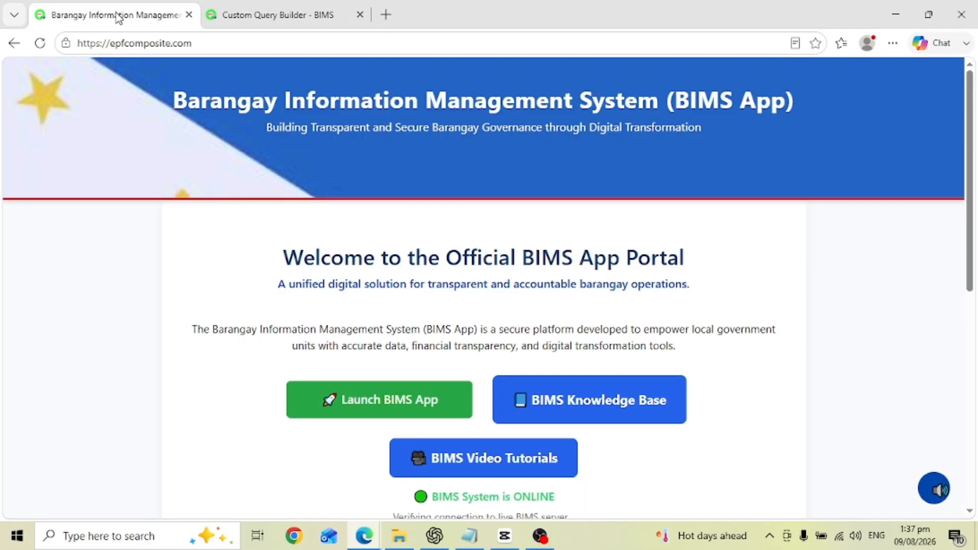
{"action": "left_click", "coordinate": [278, 18]}
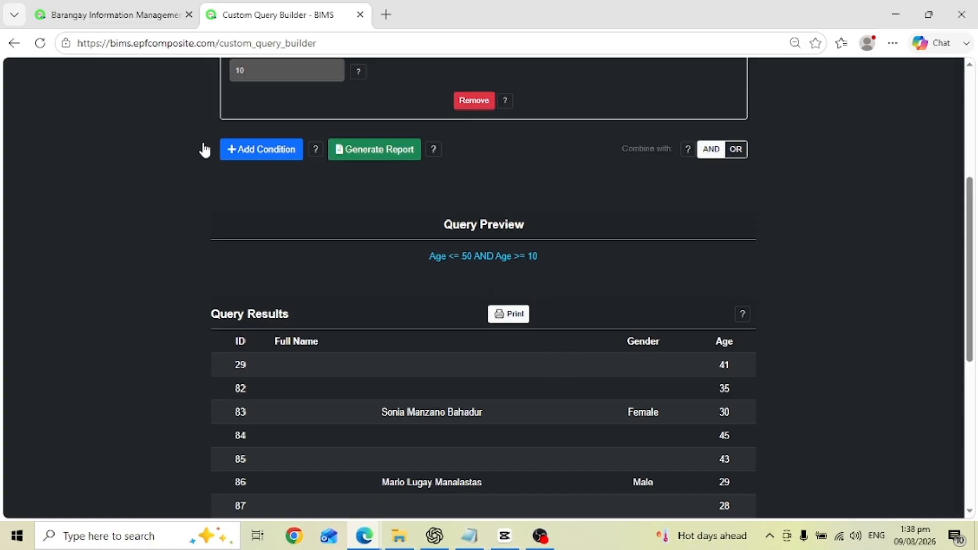
{"action": "left_click", "coordinate": [123, 23]}
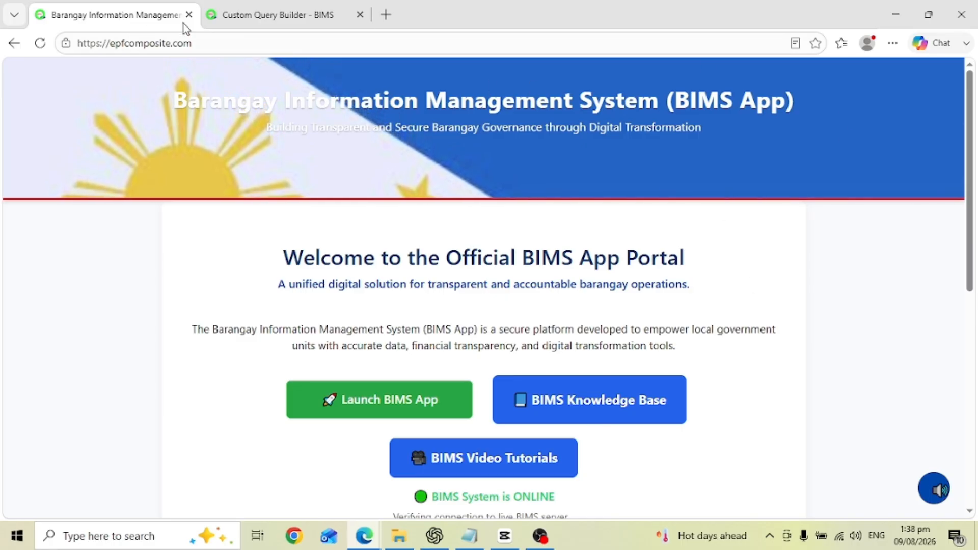
{"action": "left_click", "coordinate": [282, 15]}
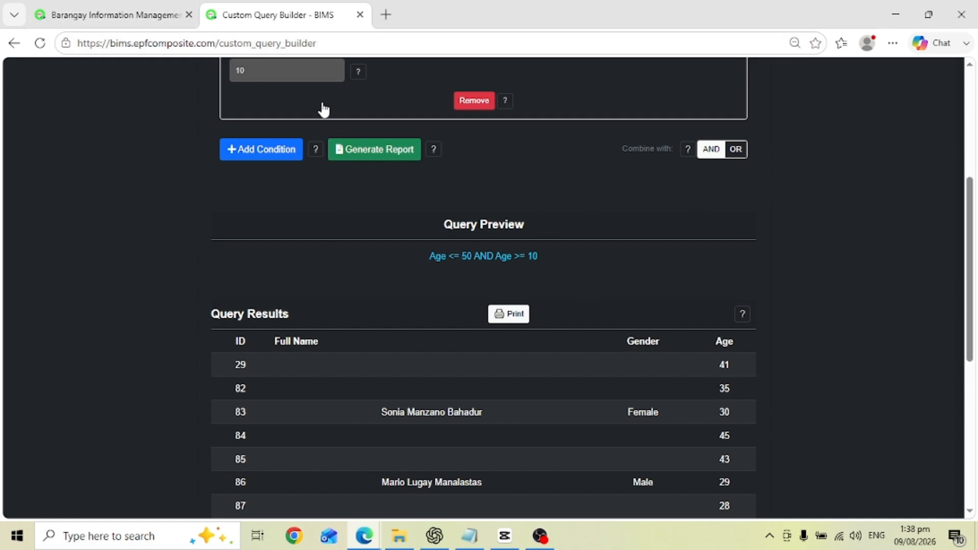
Step: Return to the BIMS App portal page, highlight its web address and launch the BIMS App
{"action": "left_click", "coordinate": [112, 17]}
{"action": "left_click_drag", "start_coordinate": [211, 43], "coordinate": [48, 57]}
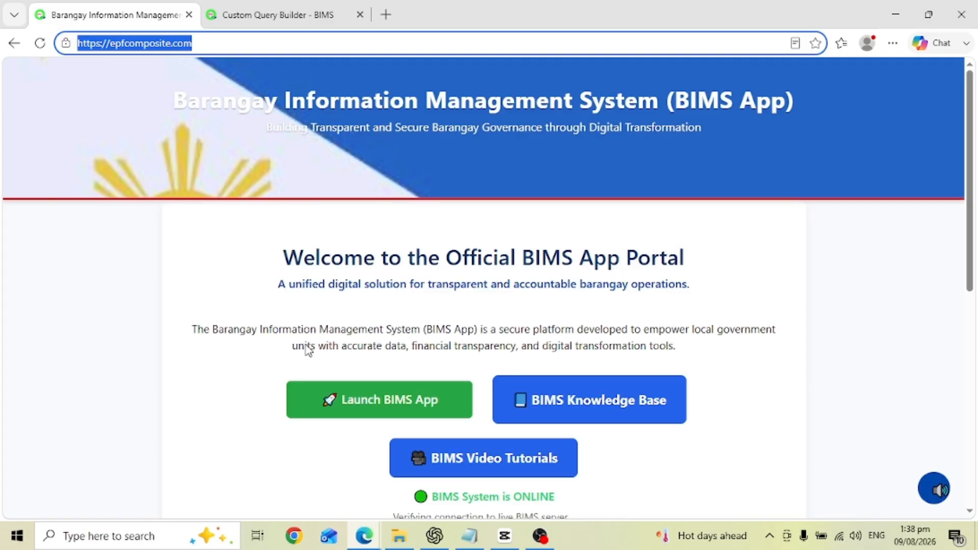
{"action": "left_click", "coordinate": [396, 402]}
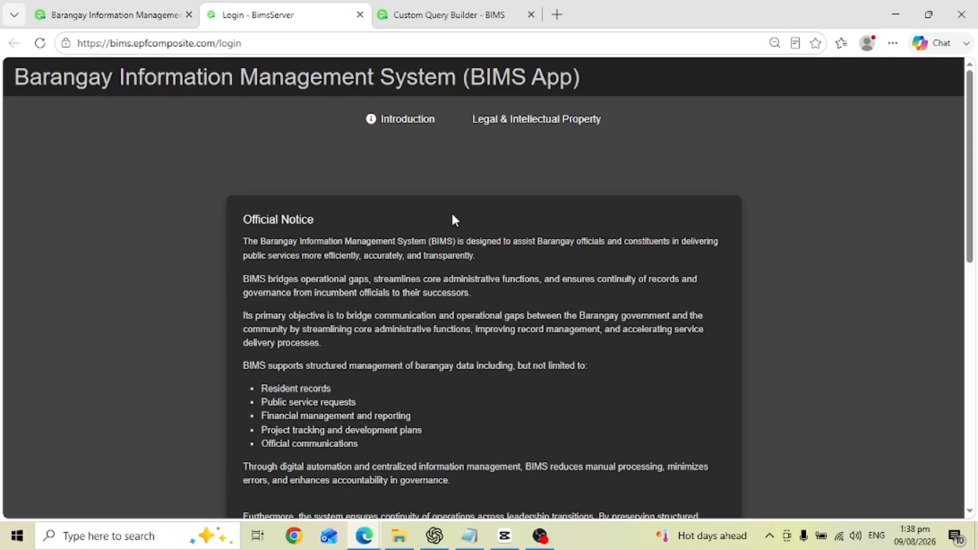
Step: Copy the demo account's e-mail from the Demo Credentials section into the login form's Email field
{"action": "scroll", "coordinate": [724, 255], "scroll_direction": "down", "scroll_amount": 10}
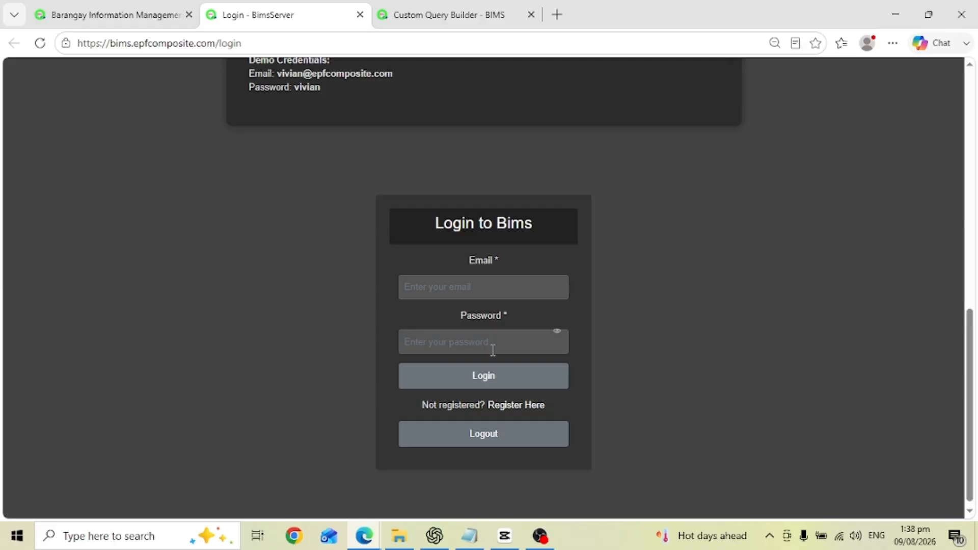
{"action": "scroll", "coordinate": [371, 185], "scroll_direction": "up", "scroll_amount": 3}
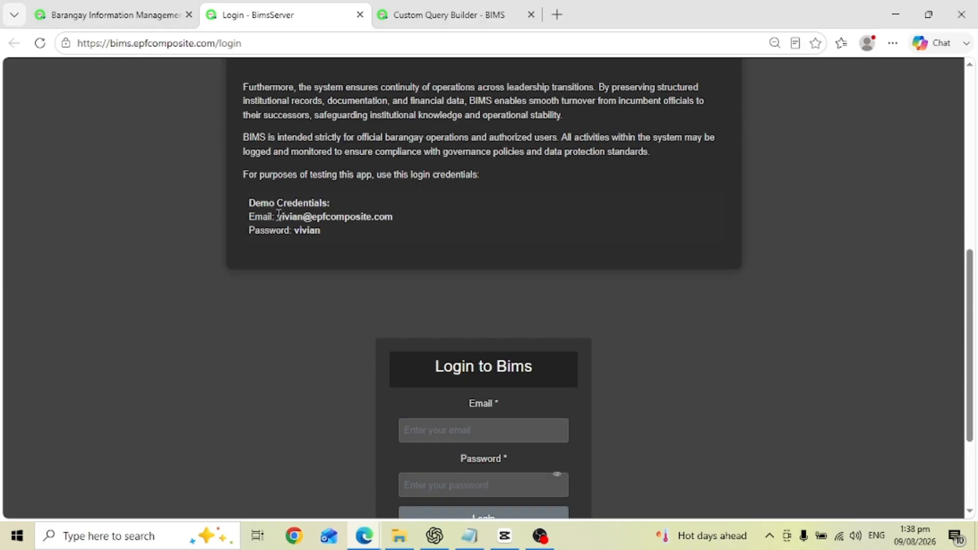
{"action": "left_click_drag", "start_coordinate": [279, 214], "coordinate": [417, 217]}
{"action": "key", "text": "ctrl+c"}
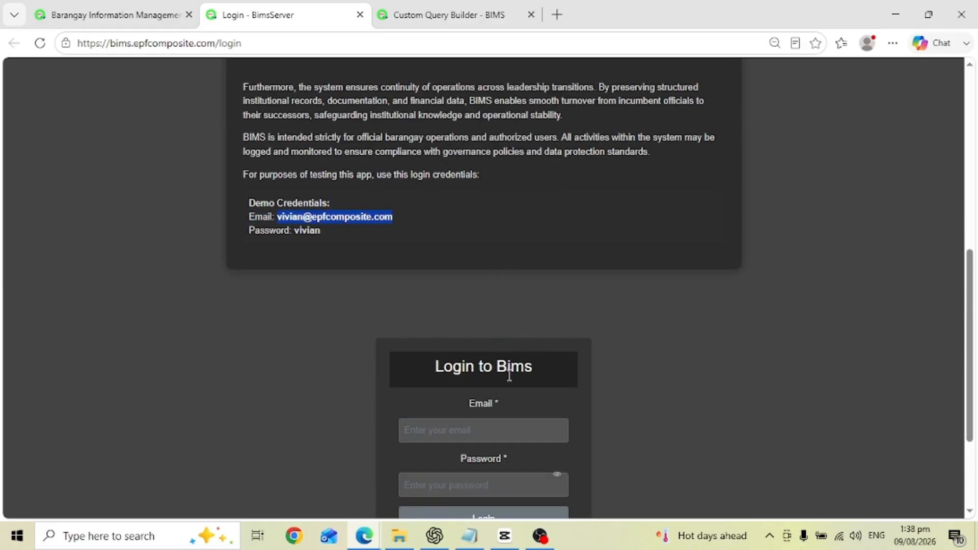
{"action": "left_click", "coordinate": [478, 440]}
{"action": "key", "text": "ctrl+v"}
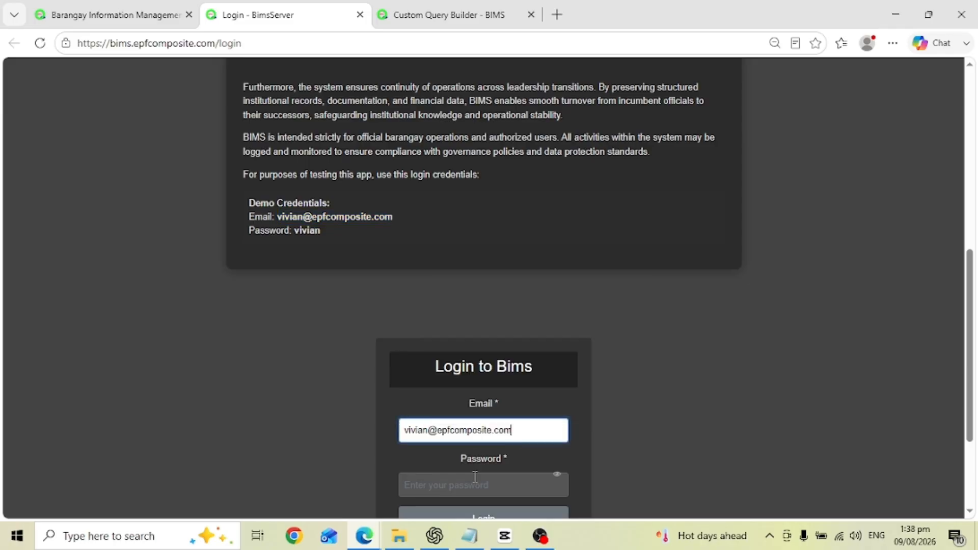
Step: Enter the demo account's password in the Password field and log in to BIMS
{"action": "left_click", "coordinate": [472, 475]}
{"action": "type", "text": "v"}
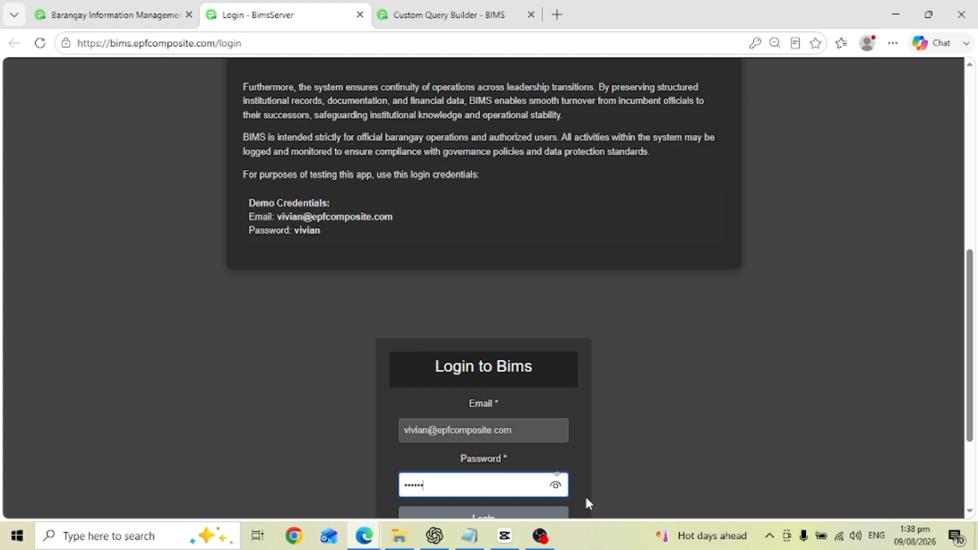
{"action": "left_click", "coordinate": [556, 490]}
{"action": "scroll", "coordinate": [711, 458], "scroll_direction": "down", "scroll_amount": 3}
{"action": "left_click", "coordinate": [492, 381]}
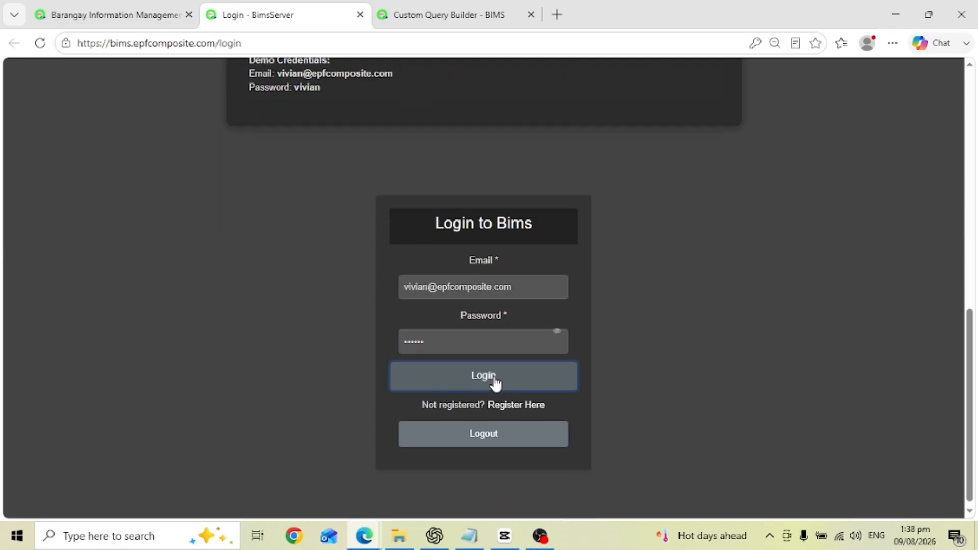